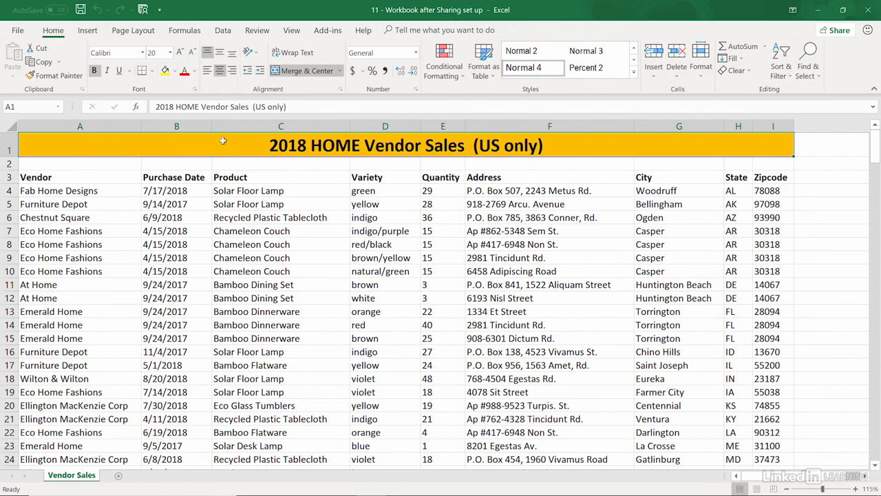
# - Add the Track Changes (Legacy) command, from the commands not in the ribbon, to the Quick Access Toolbar for all documents
pyautogui.click(258, 31)
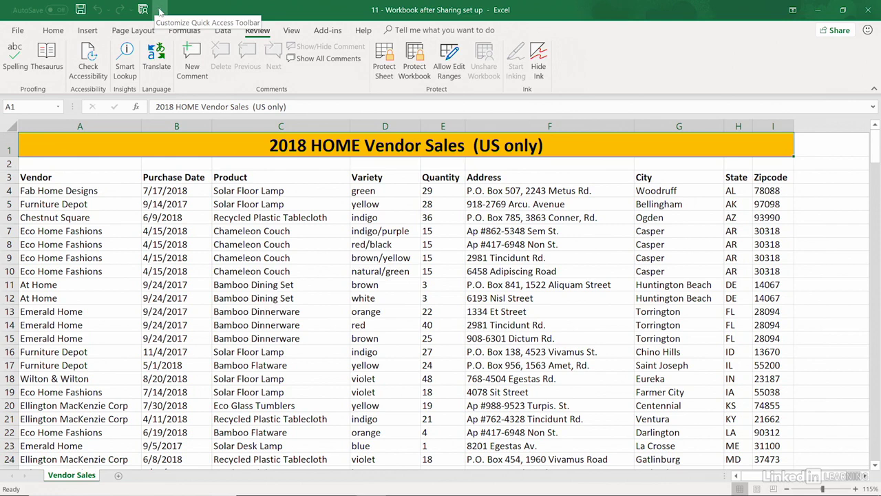
pyautogui.click(159, 10)
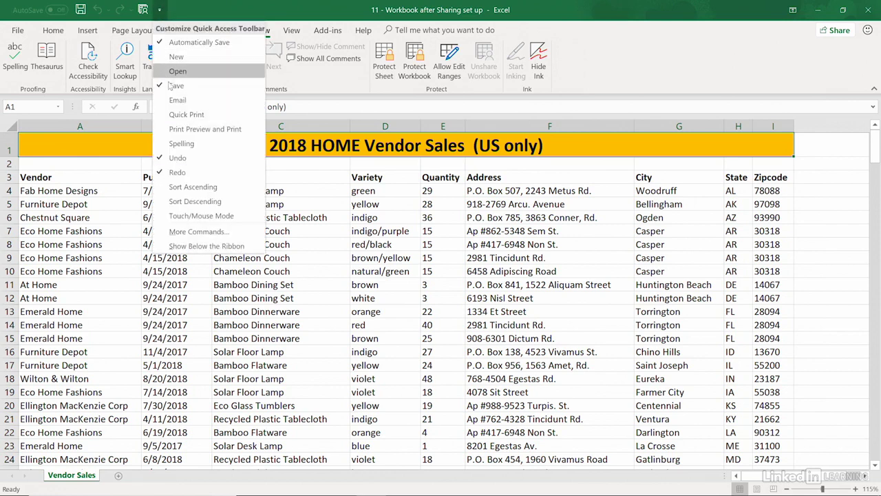
pyautogui.click(204, 233)
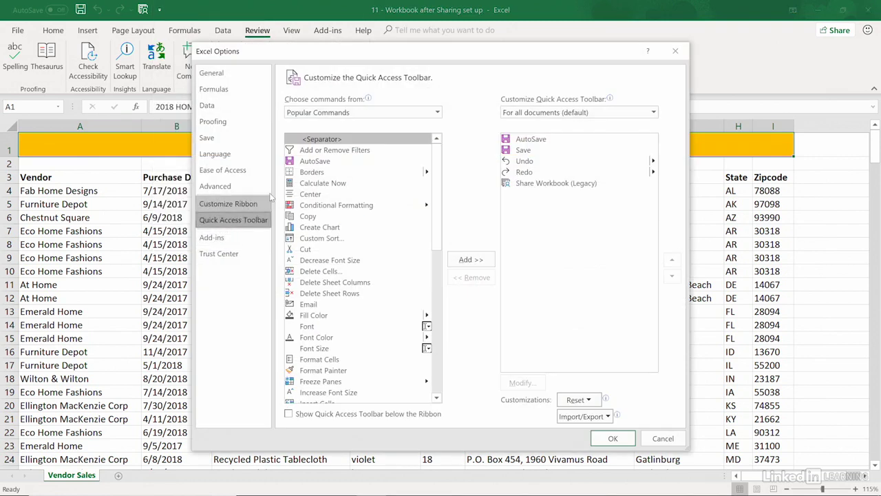
pyautogui.click(437, 114)
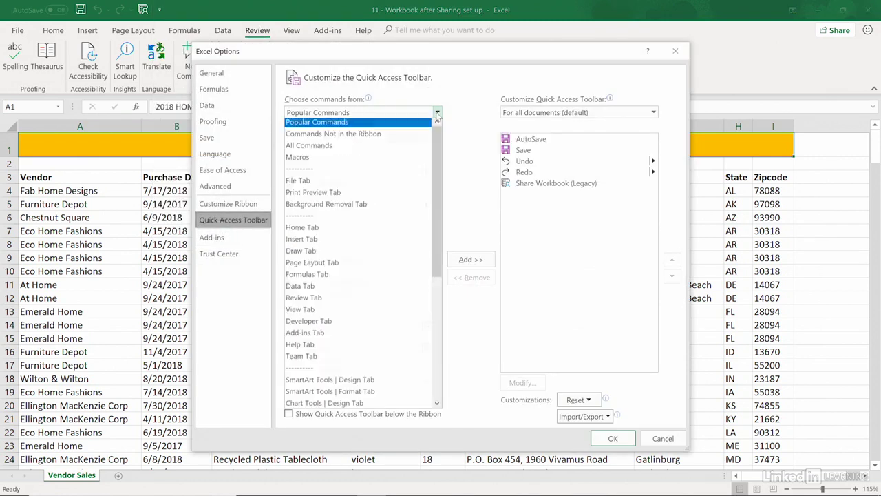
pyautogui.click(337, 139)
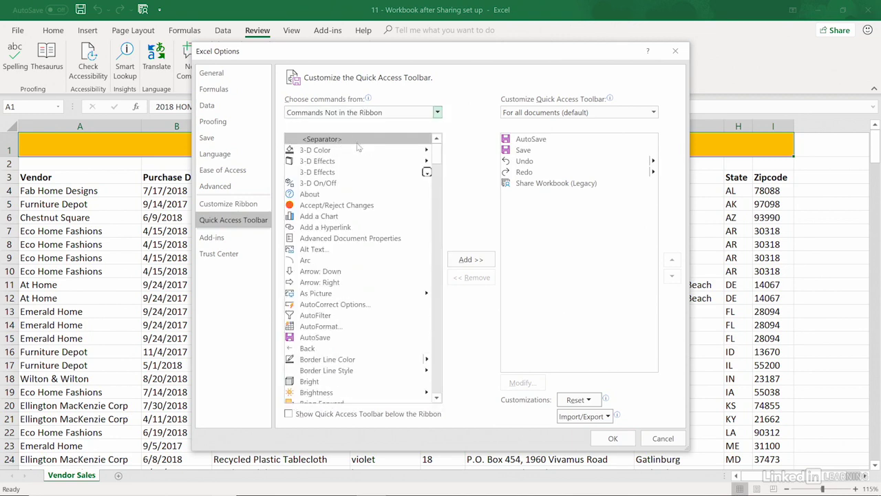
pyautogui.moveTo(437, 170); pyautogui.dragTo(443, 386)
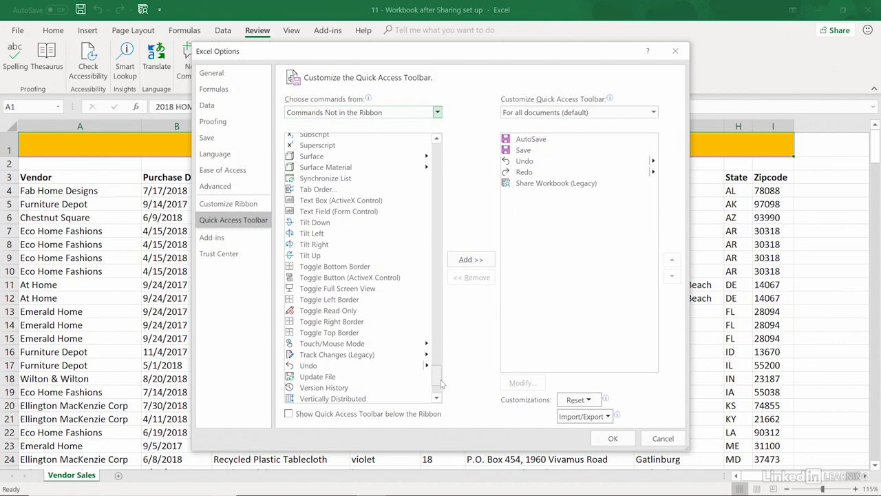
pyautogui.click(351, 357)
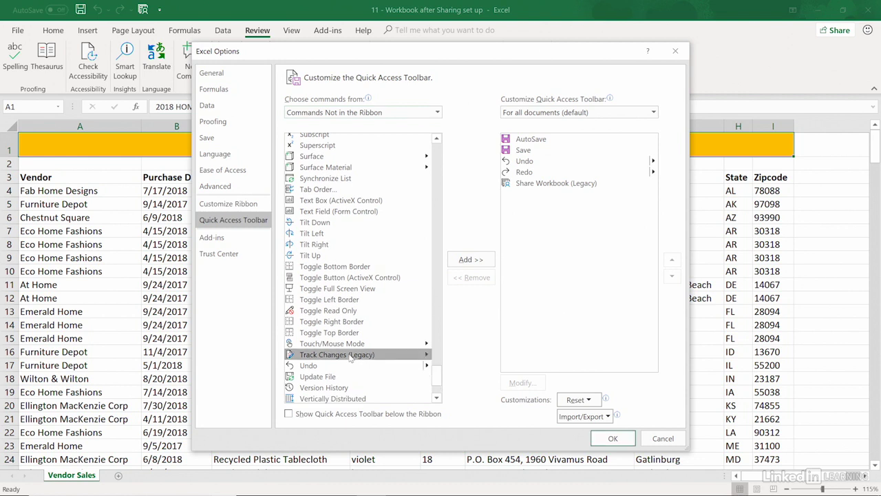
pyautogui.click(461, 262)
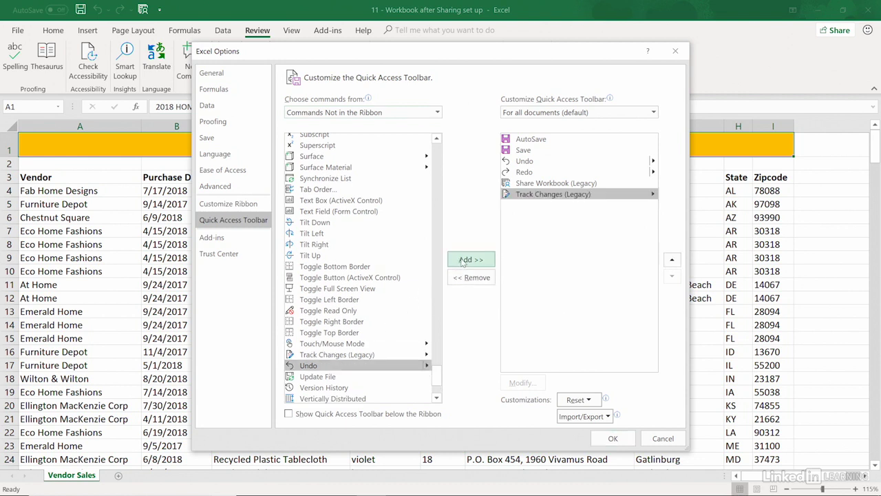
pyautogui.click(611, 441)
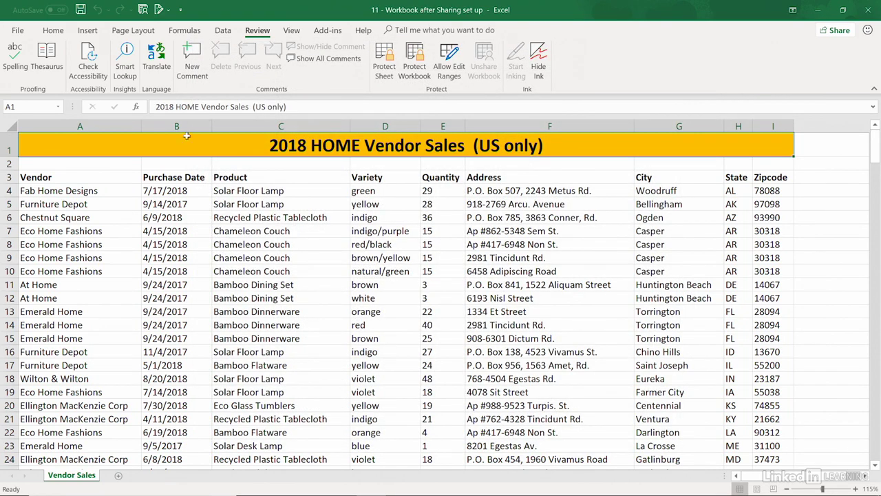
# - Turn on tracking changes while editing, highlight all changes on screen without a Who or Where filter, and allow the workbook to be saved
pyautogui.click(159, 11)
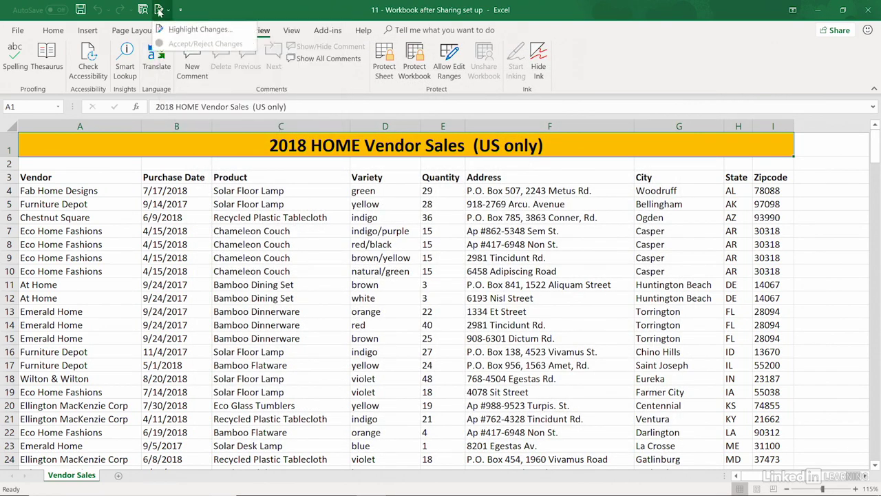
pyautogui.click(175, 30)
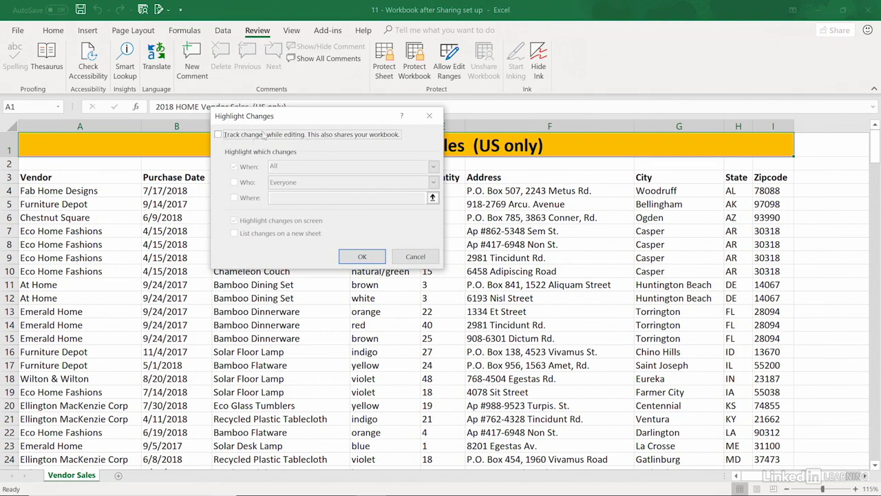
pyautogui.click(219, 135)
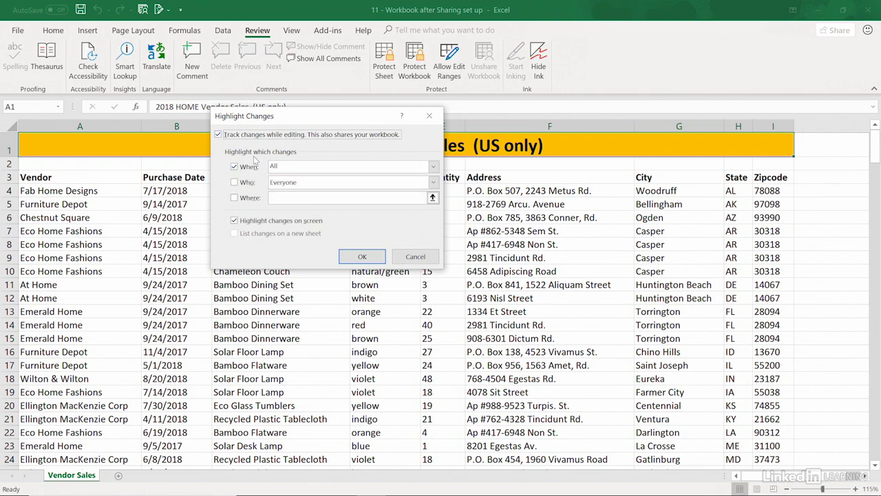
pyautogui.click(432, 168)
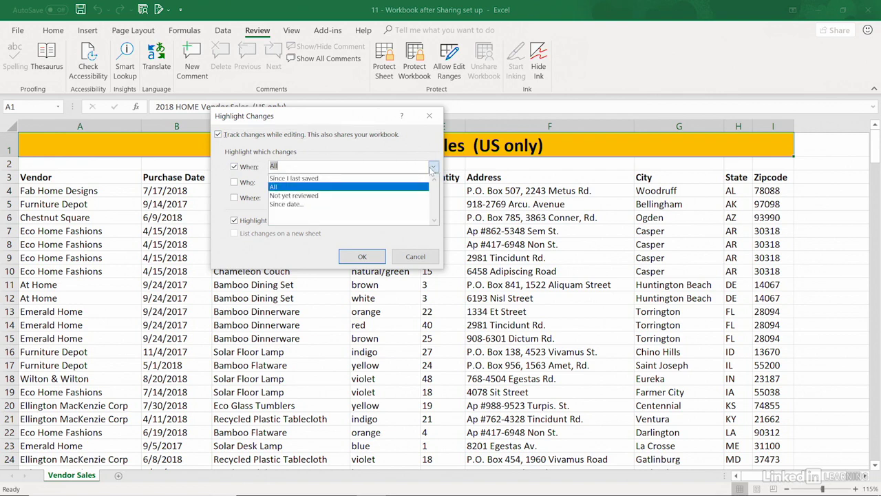
pyautogui.click(313, 148)
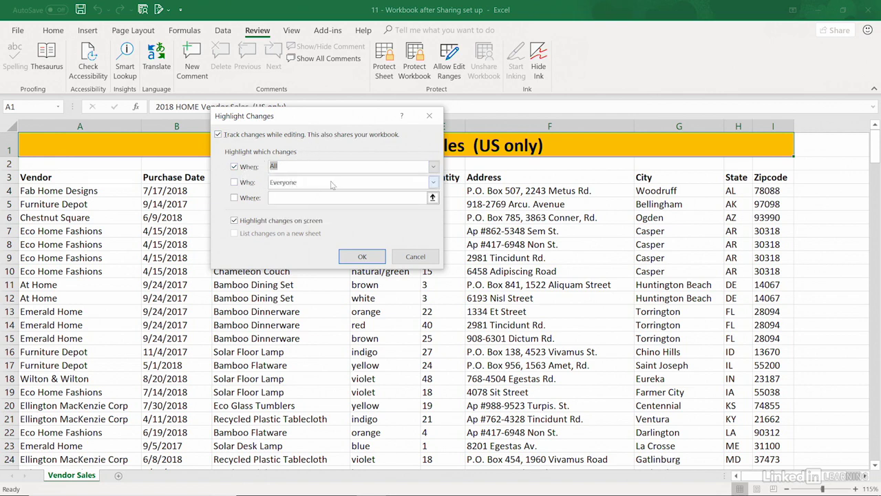
pyautogui.click(426, 184)
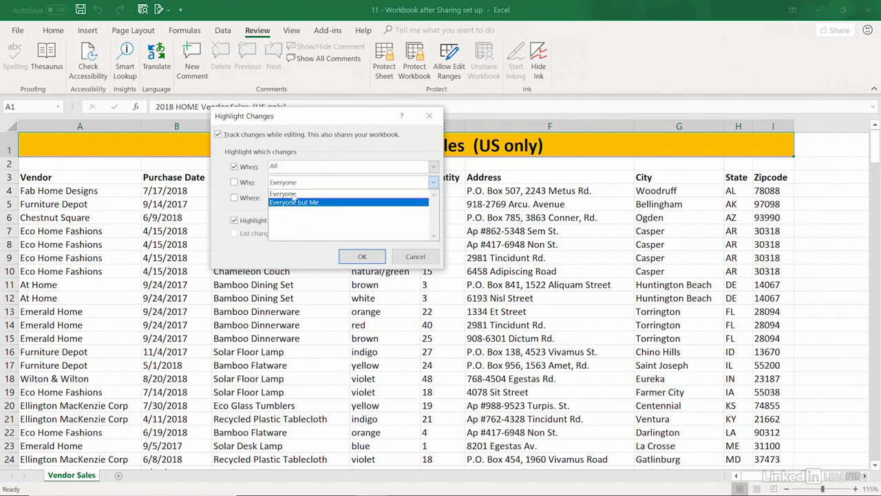
pyautogui.click(316, 148)
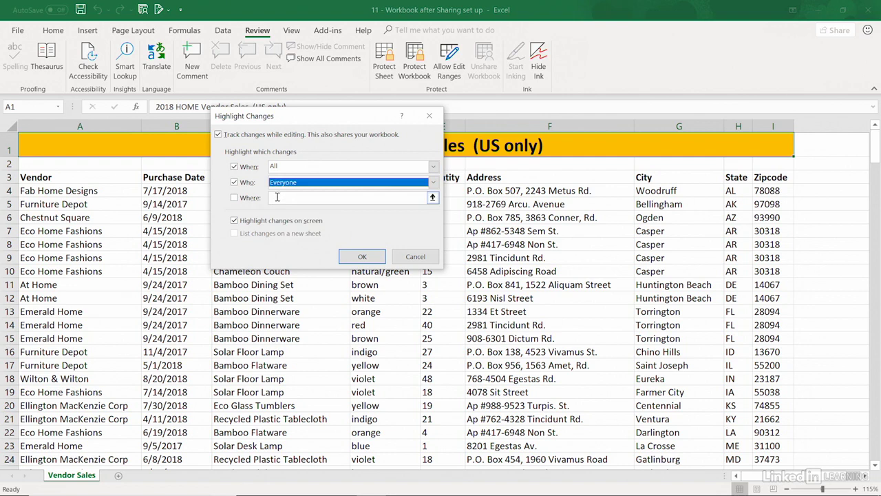
pyautogui.click(234, 182)
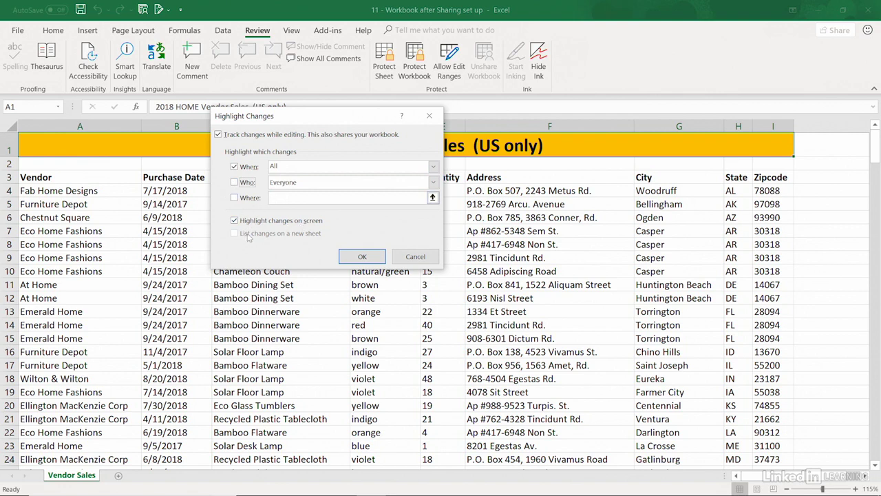
pyautogui.click(363, 257)
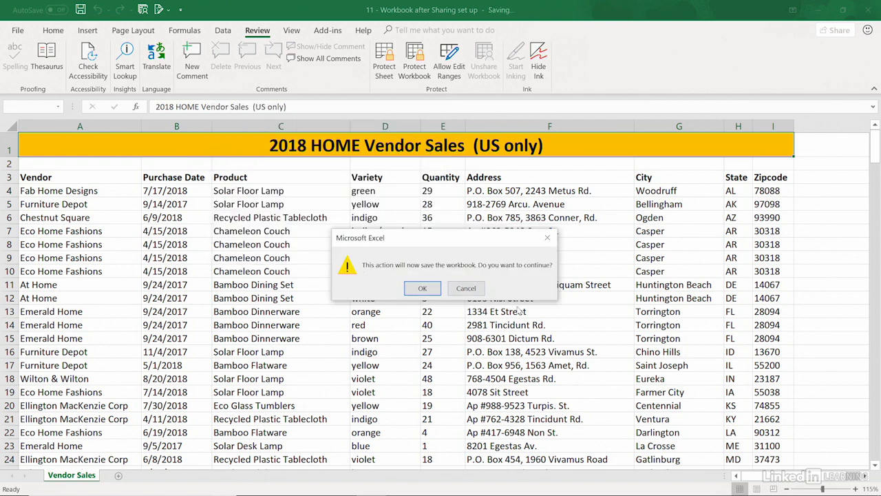
pyautogui.click(425, 290)
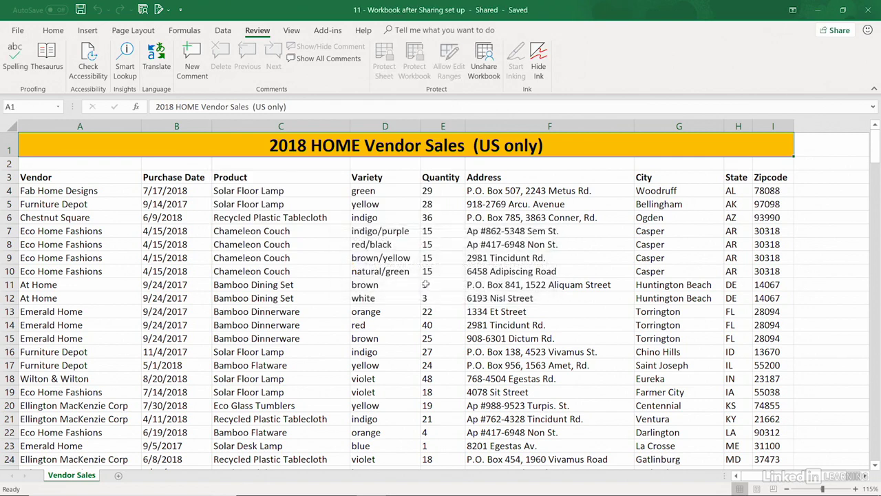
# - Change the variety in cell D7 to indigo/blue and inspect the marked cell
pyautogui.doubleClick(404, 232)
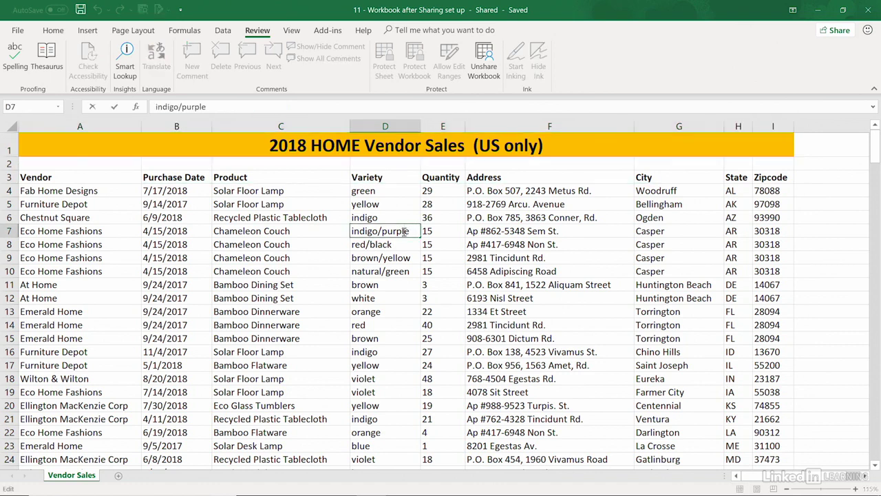
pyautogui.moveTo(408, 232); pyautogui.dragTo(380, 232)
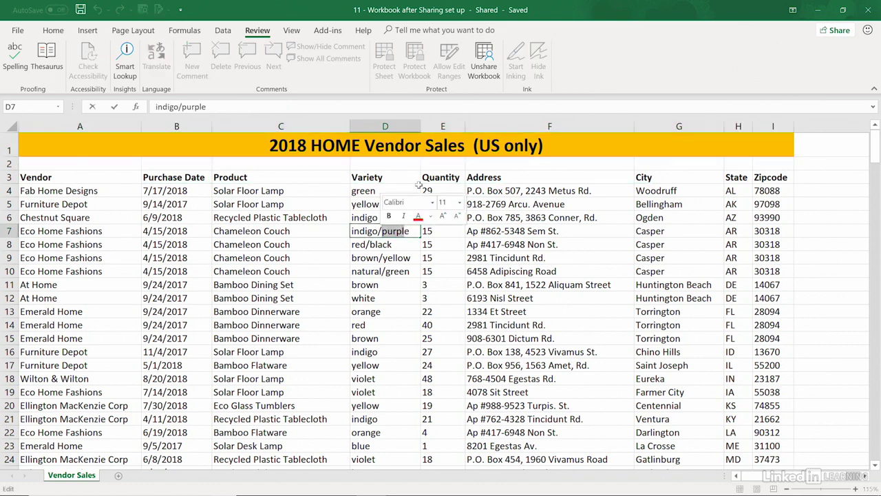
pyautogui.write('blue')
pyautogui.press('Return')
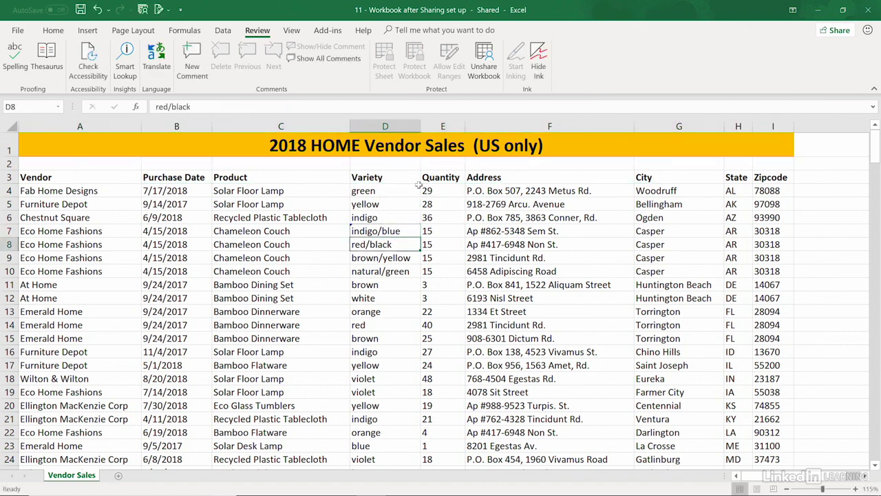
pyautogui.click(396, 301)
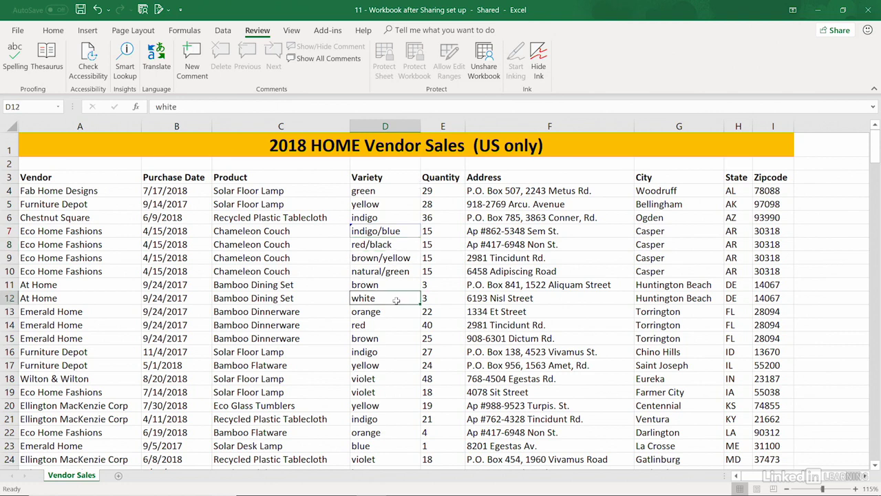
pyautogui.moveTo(403, 232)
# - Set the quantity in cell E8 of the red/black Chameleon Couch row to 20
pyautogui.click(440, 244)
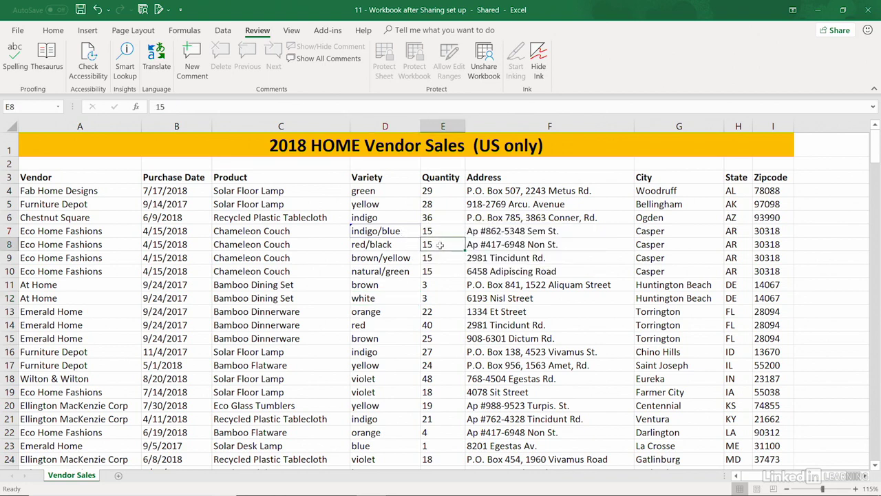
pyautogui.write('20')
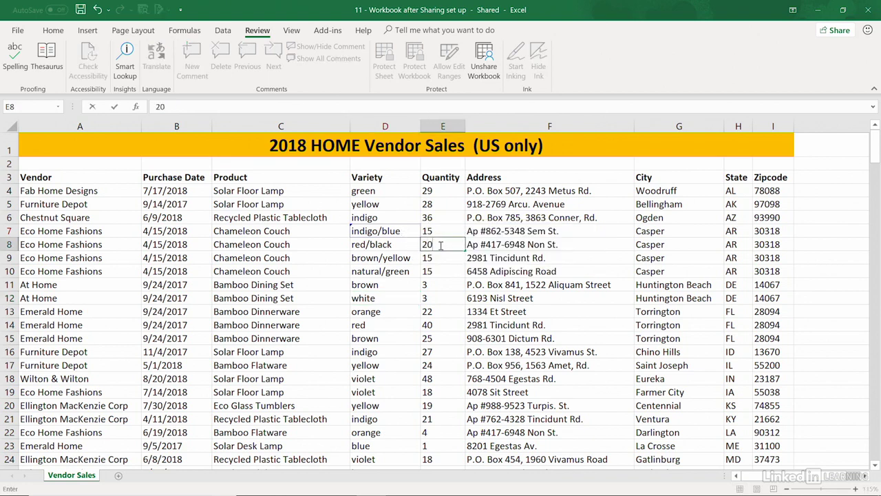
pyautogui.press('Tab')
pyautogui.press('Tab')
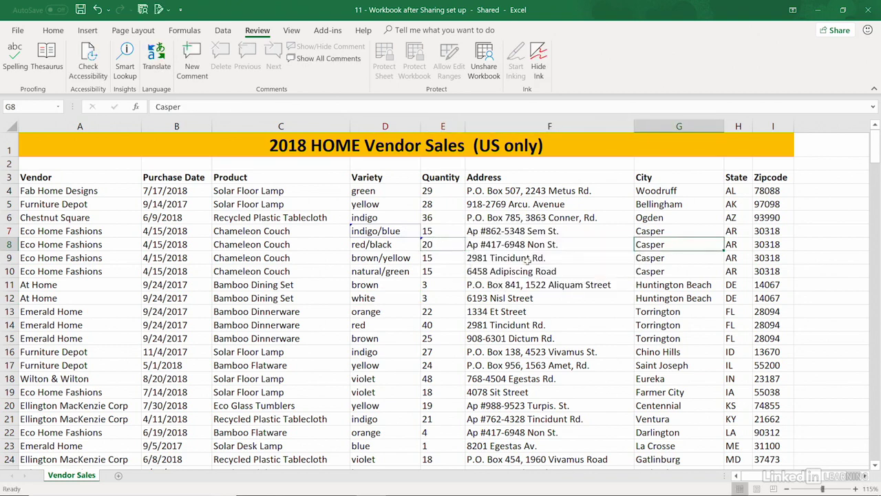
# - Fill the state cells H7 through H10 of the Casper rows with WY in one entry
pyautogui.click(735, 232)
pyautogui.moveTo(737, 232); pyautogui.dragTo(734, 272)
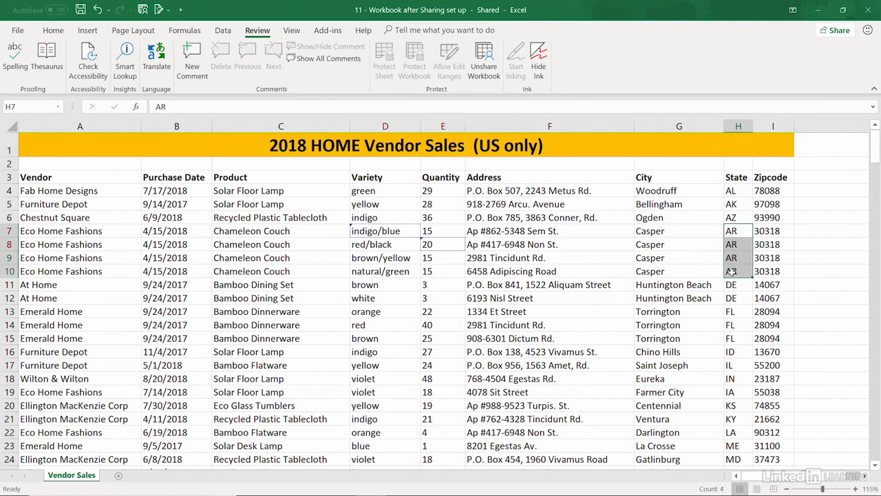
pyautogui.write('WY')
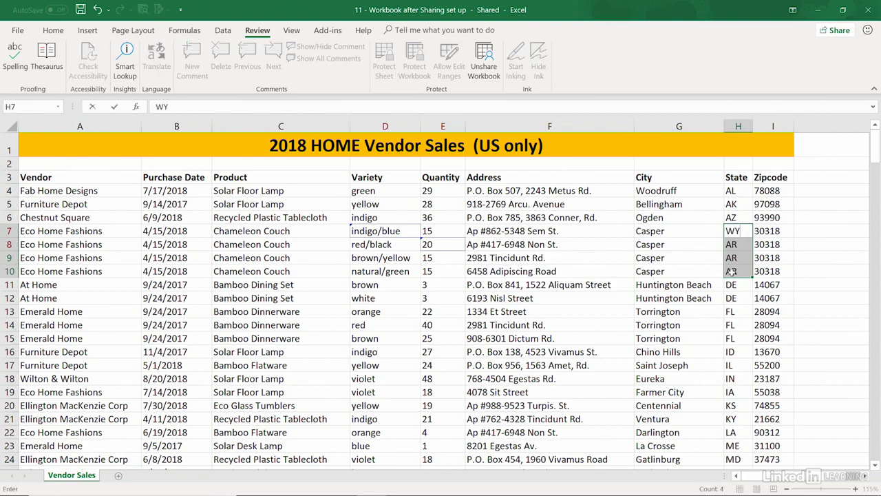
pyautogui.hotkey('ctrl', 'Return')
pyautogui.click(692, 338)
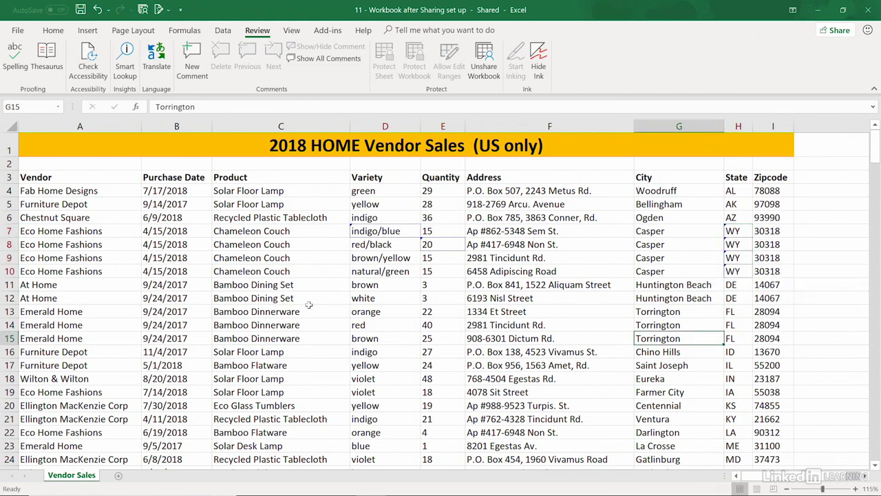
# - Try to list all tracked changes on a new sheet before saving the workbook
pyautogui.click(159, 9)
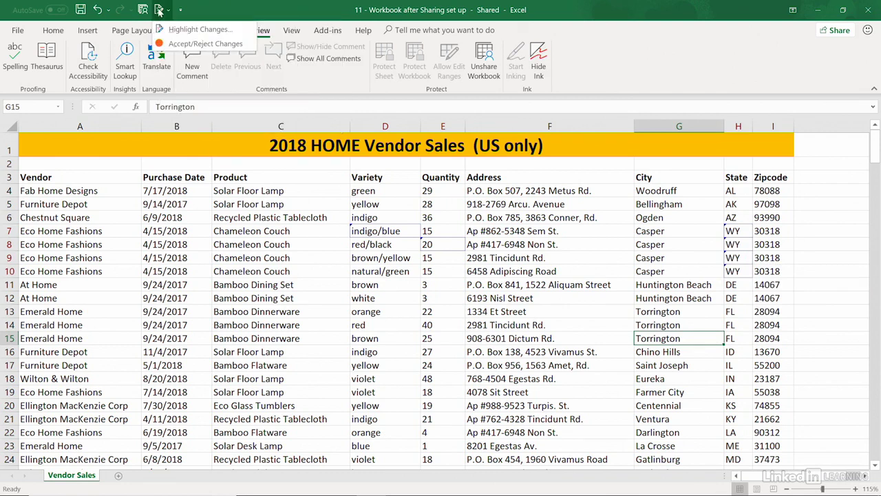
pyautogui.click(180, 30)
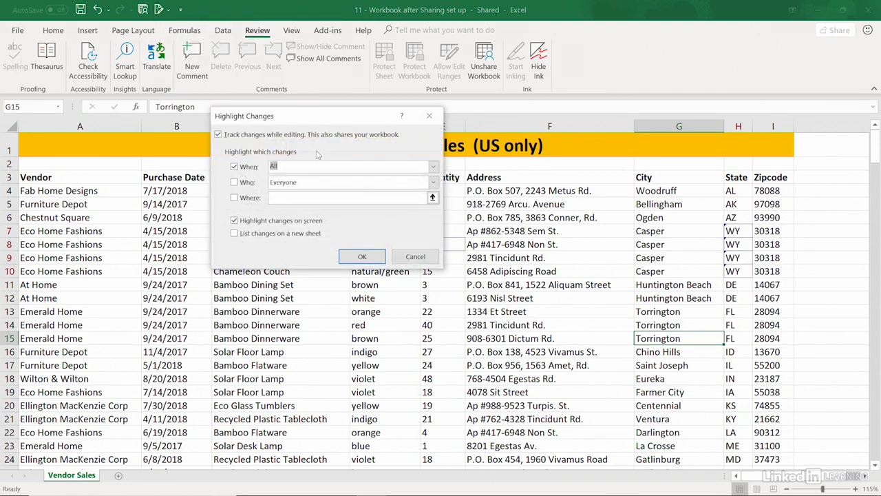
pyautogui.click(235, 233)
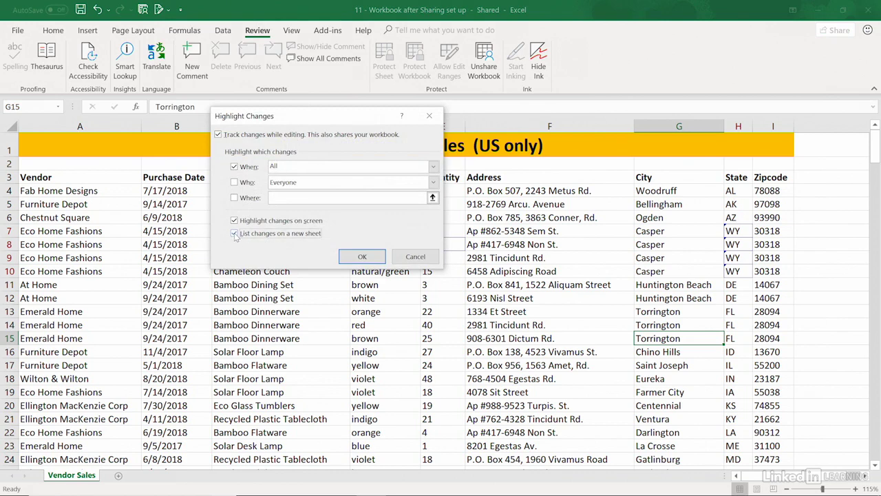
pyautogui.click(362, 257)
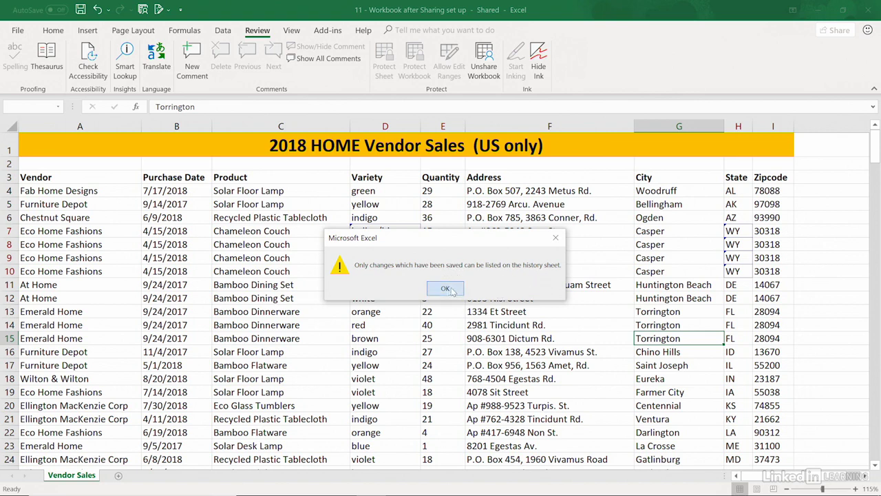
pyautogui.click(446, 288)
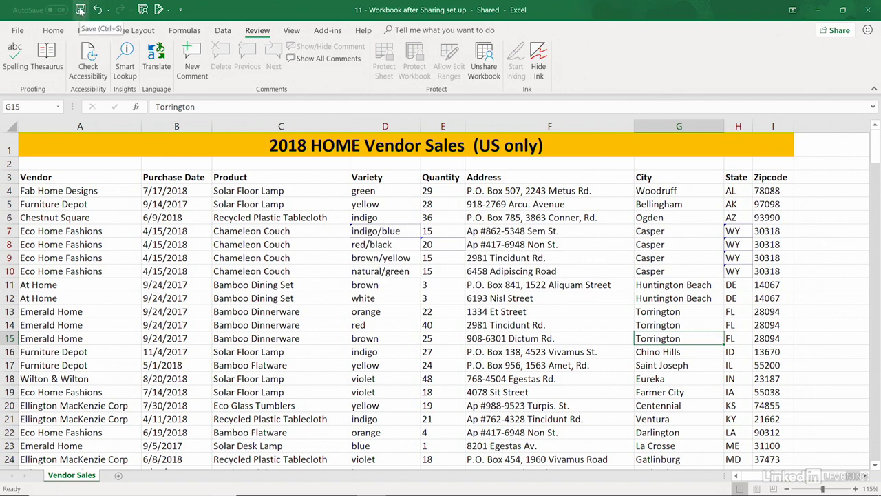
# - Save the shared workbook and list all tracked changes on a new sheet
pyautogui.click(80, 10)
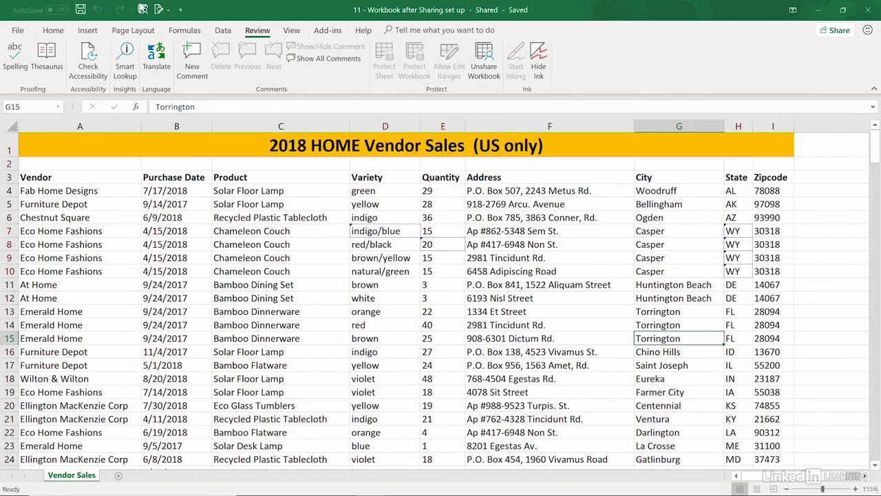
pyautogui.click(169, 11)
pyautogui.click(190, 28)
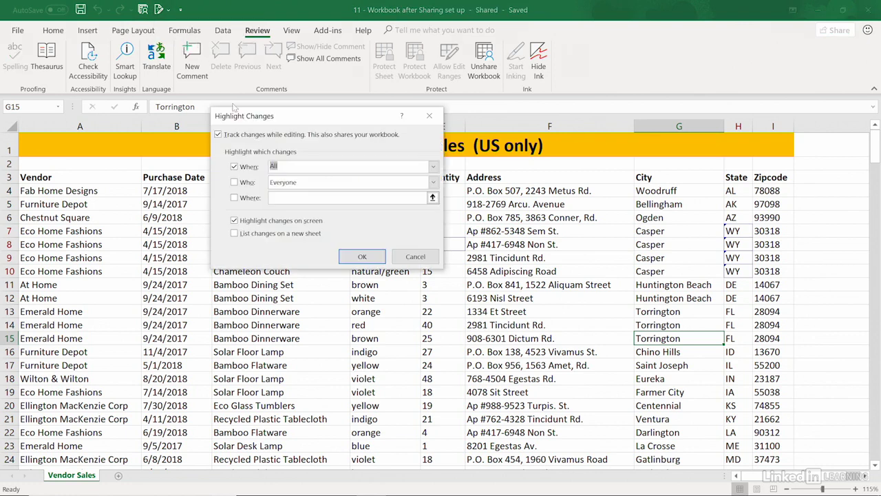
pyautogui.click(235, 233)
pyautogui.click(363, 257)
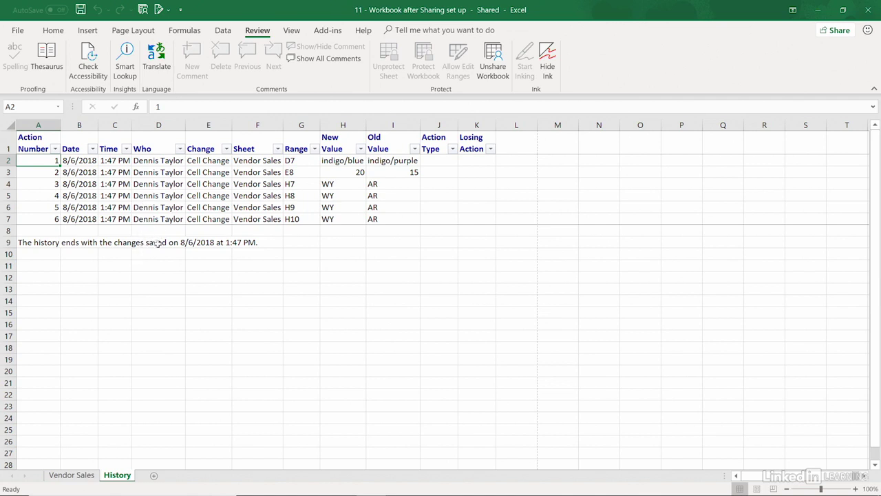
# - Start the accept or reject review for all changes not yet reviewed
pyautogui.click(158, 9)
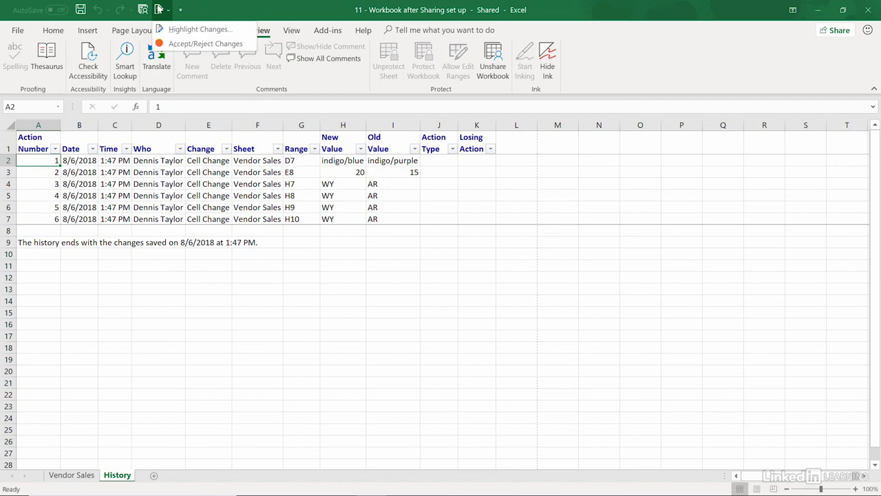
pyautogui.click(185, 44)
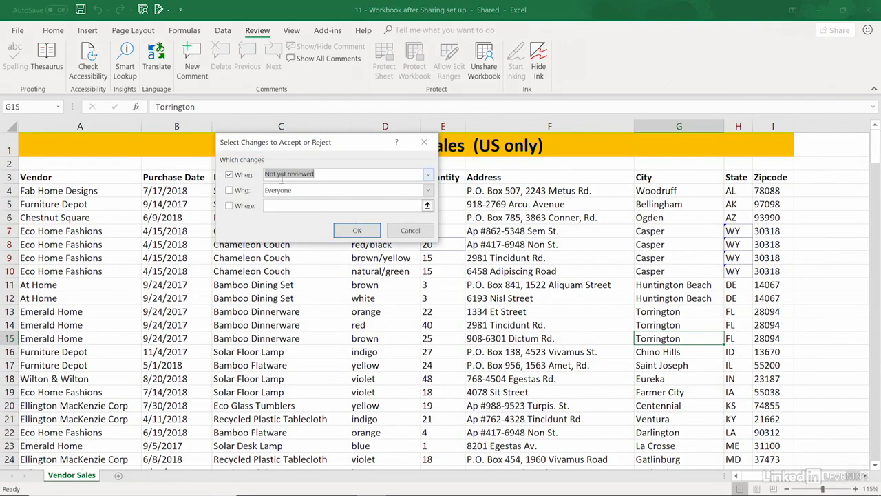
pyautogui.click(367, 234)
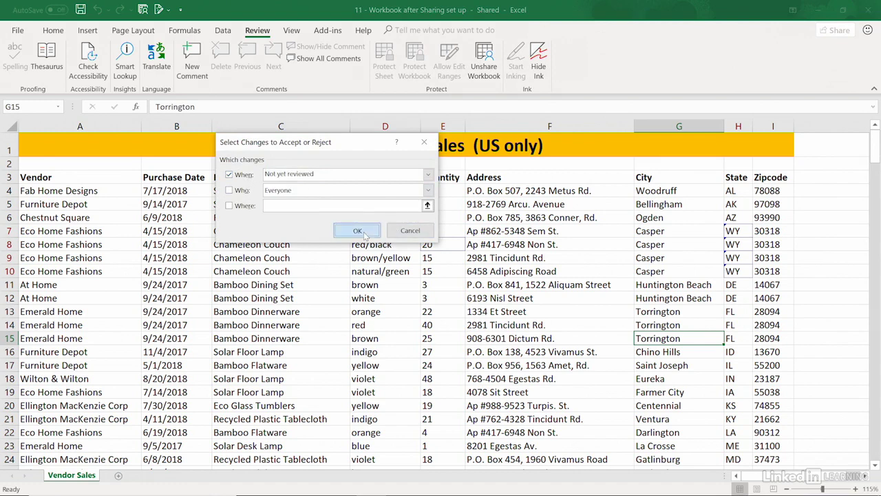